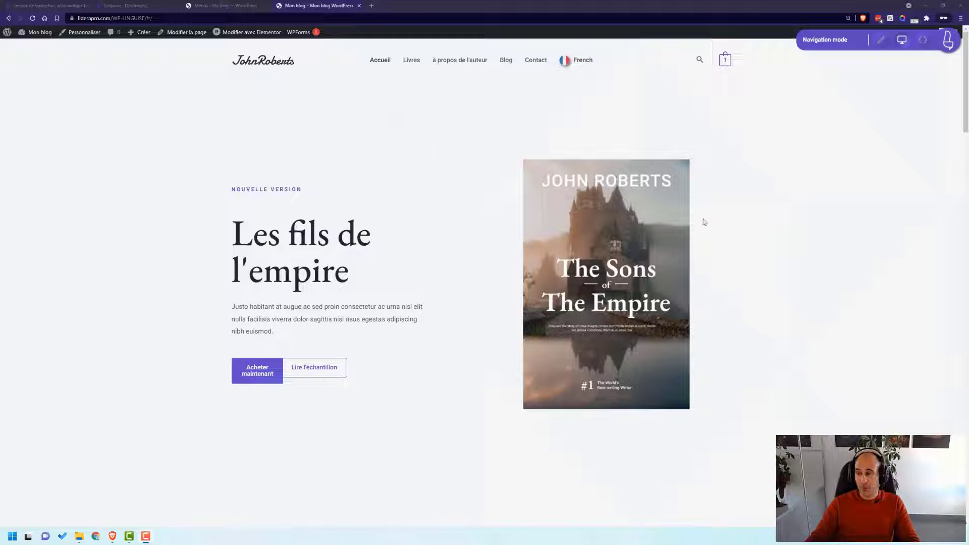
# Turn on edition mode and save "Acheter" as the French translation of the homepage's Buy Now button.
pyautogui.moveTo(965, 89)
pyautogui.mouseDown()
pyautogui.moveTo(964, 338)
pyautogui.moveTo(964, 87)
pyautogui.mouseUp()
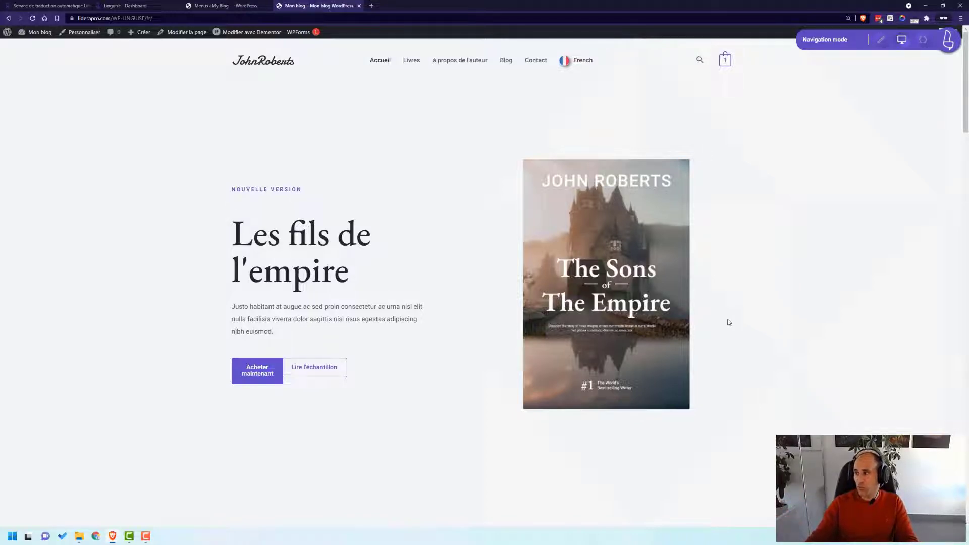
pyautogui.click(880, 40)
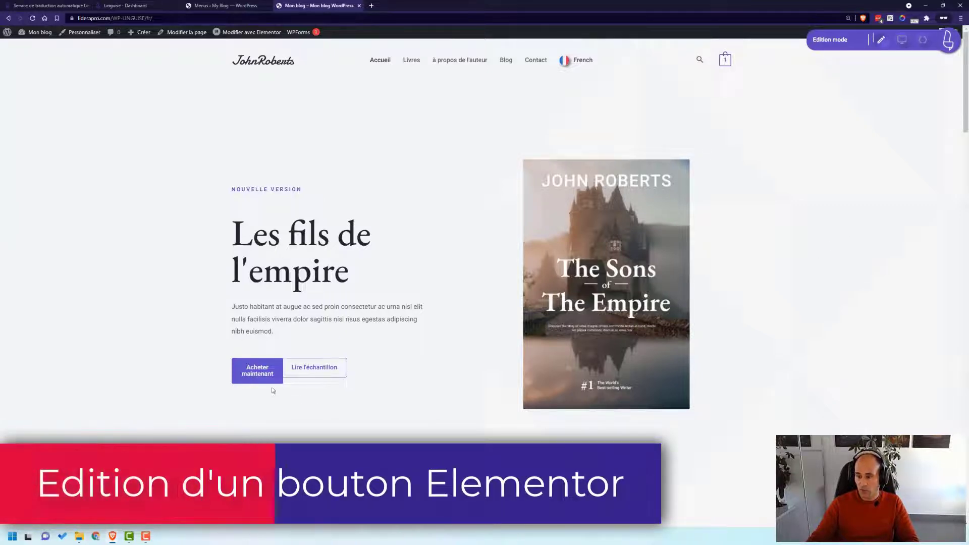
pyautogui.click(262, 375)
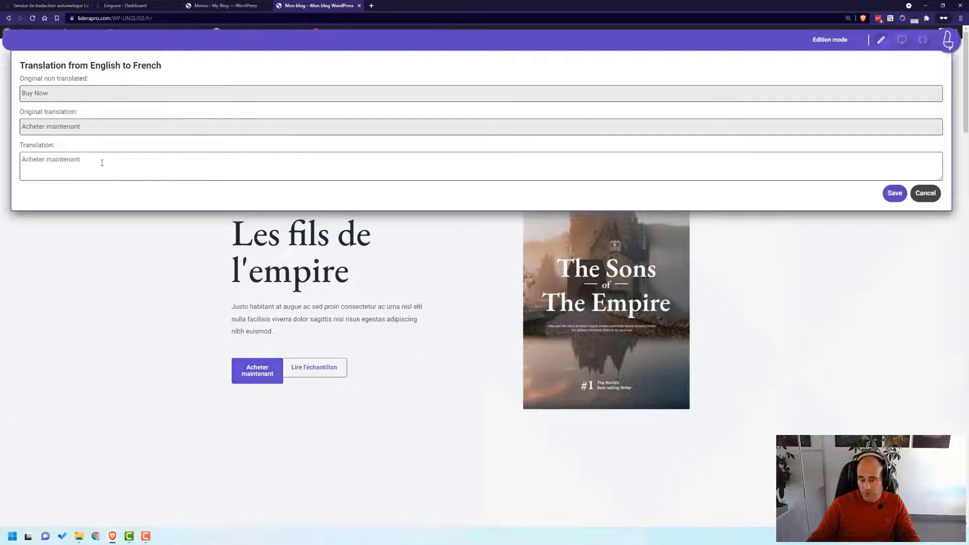
pyautogui.moveTo(47, 160); pyautogui.dragTo(235, 152)
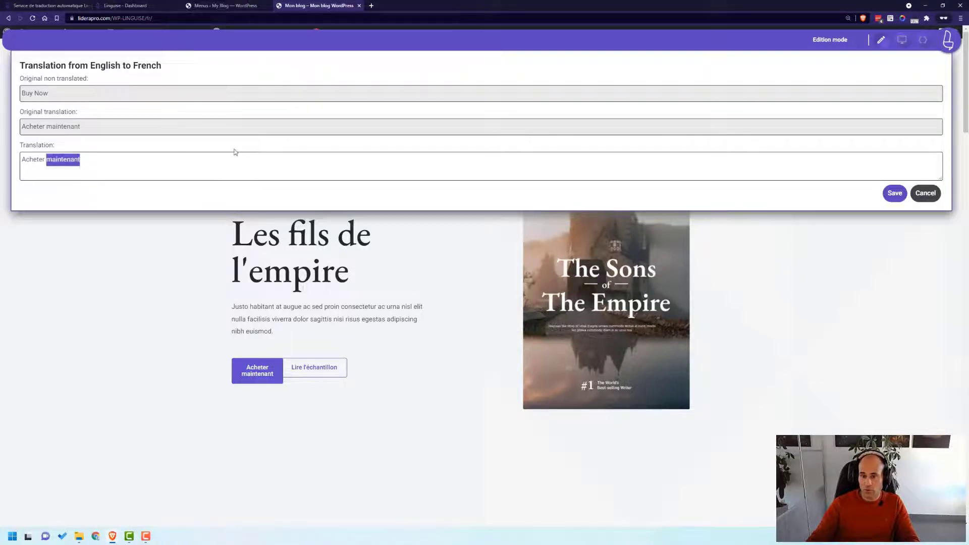
pyautogui.press('BackSpace')
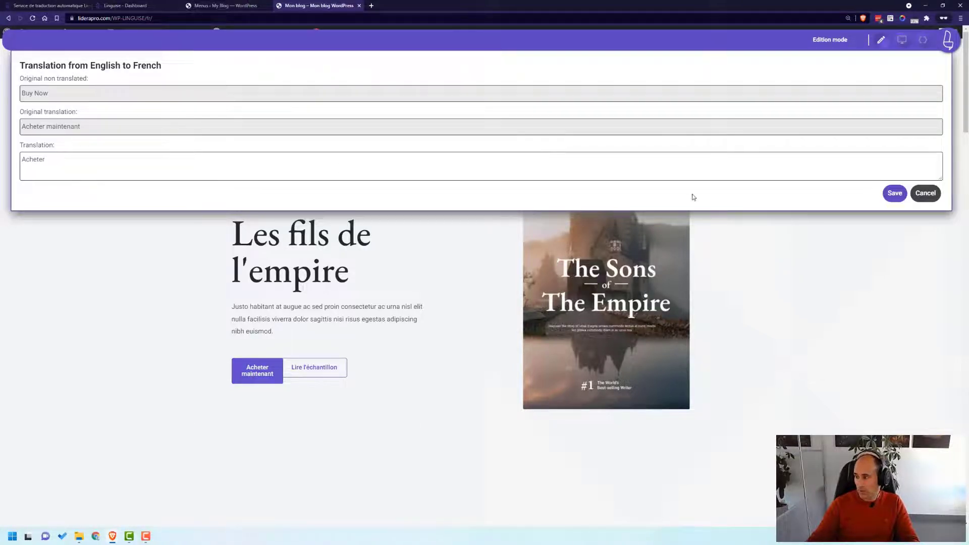
pyautogui.click(895, 193)
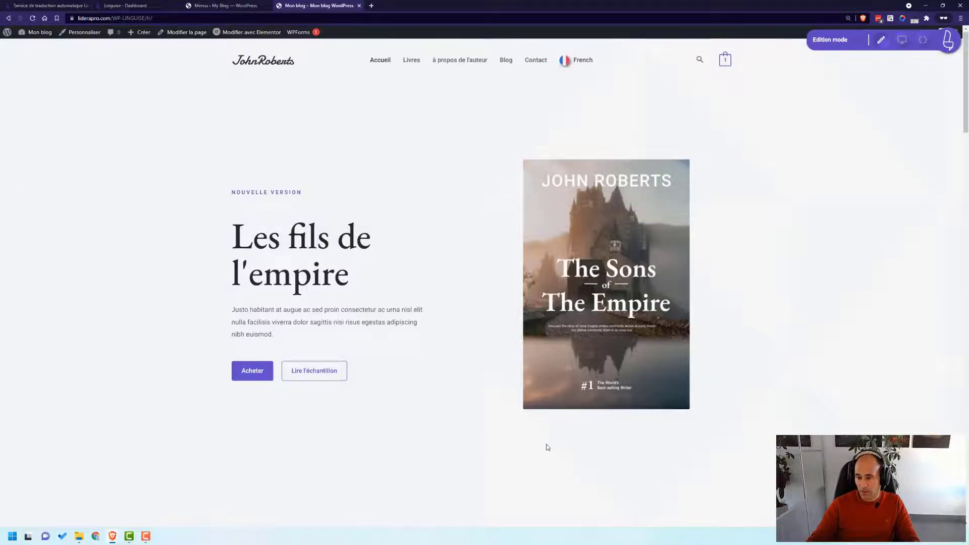
# Remove the exclamation mark from the sale badge translation in the best-selling books section, saving it as "Promo".
pyautogui.scroll(-10, 586, 368)
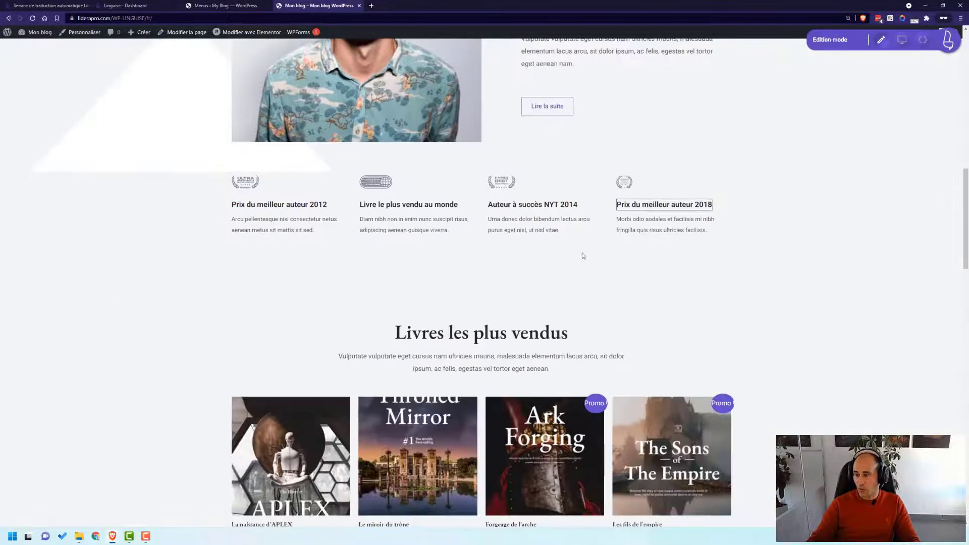
pyautogui.scroll(-5, 789, 296)
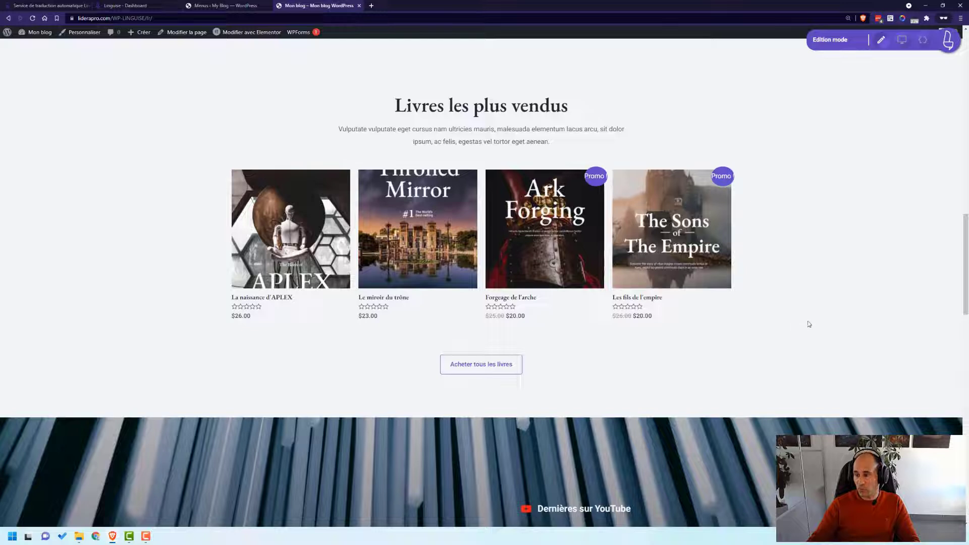
pyautogui.scroll(2, 822, 311)
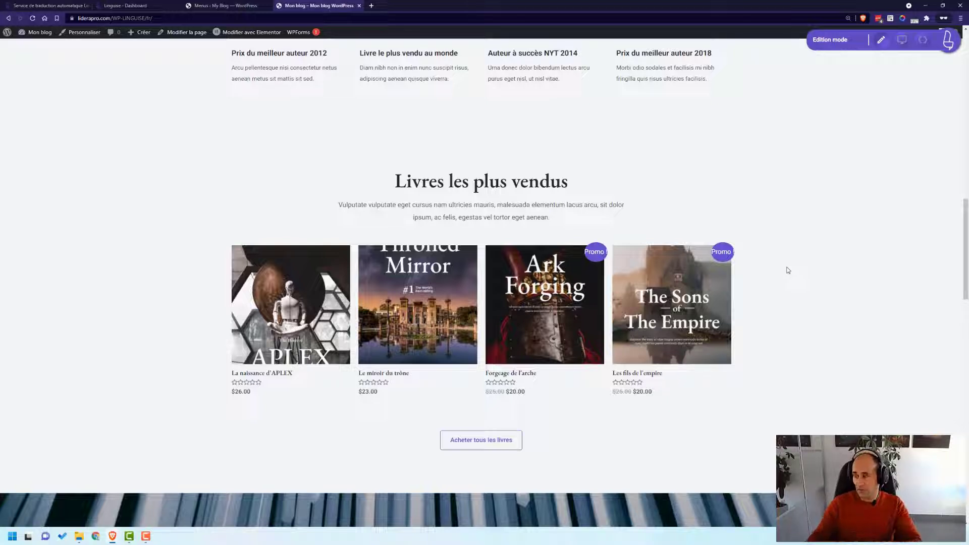
pyautogui.click(726, 255)
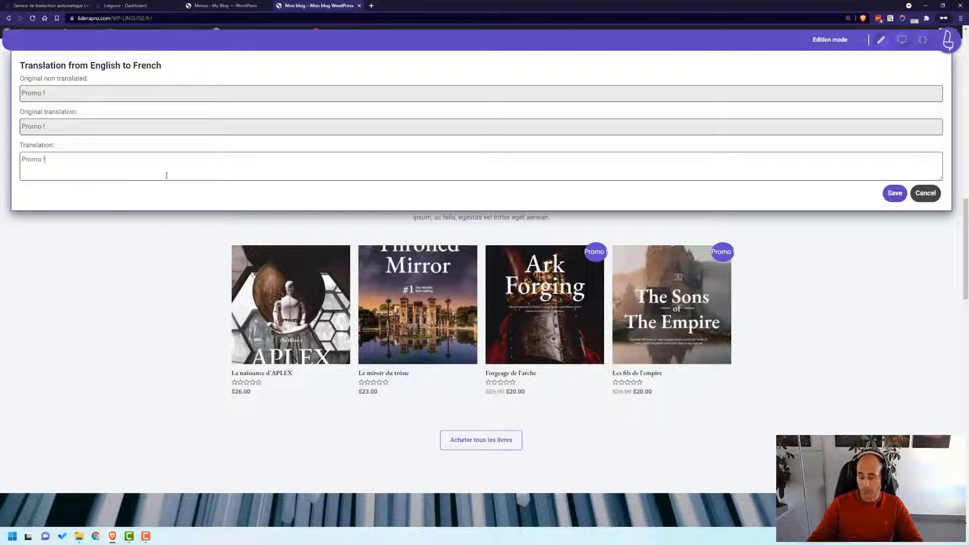
pyautogui.press('BackSpace')
pyautogui.press('BackSpace')
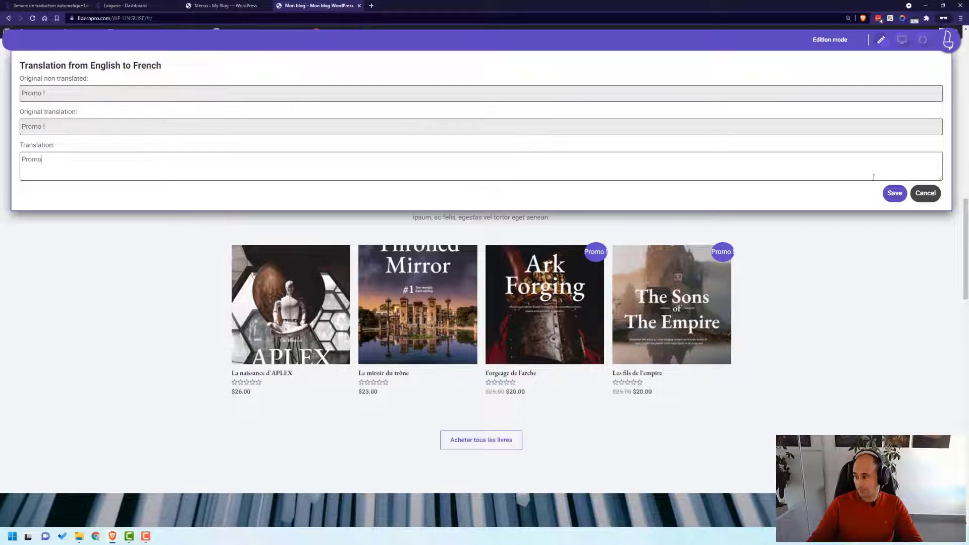
pyautogui.click(893, 195)
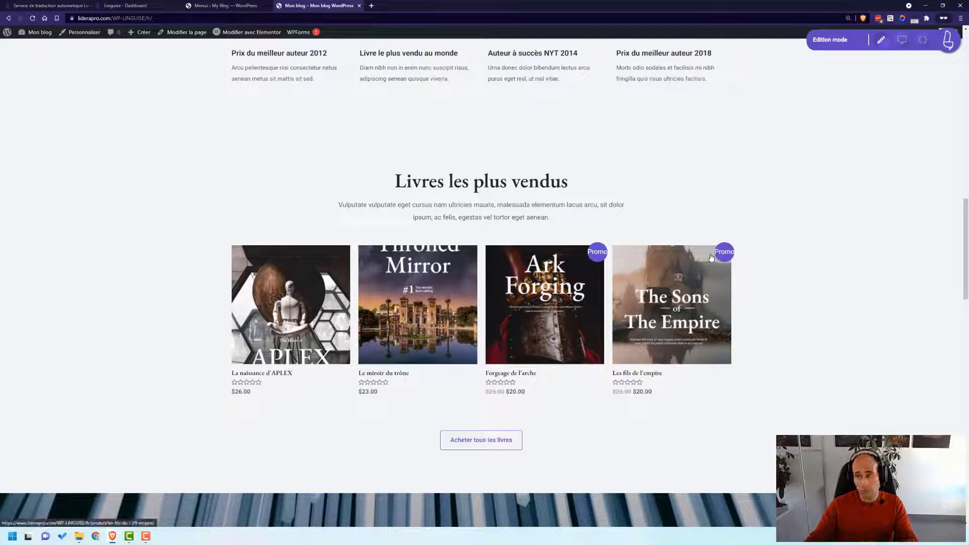
# Return to navigation mode and open the La naissance d'APLEX product from the Livres page.
pyautogui.click(902, 41)
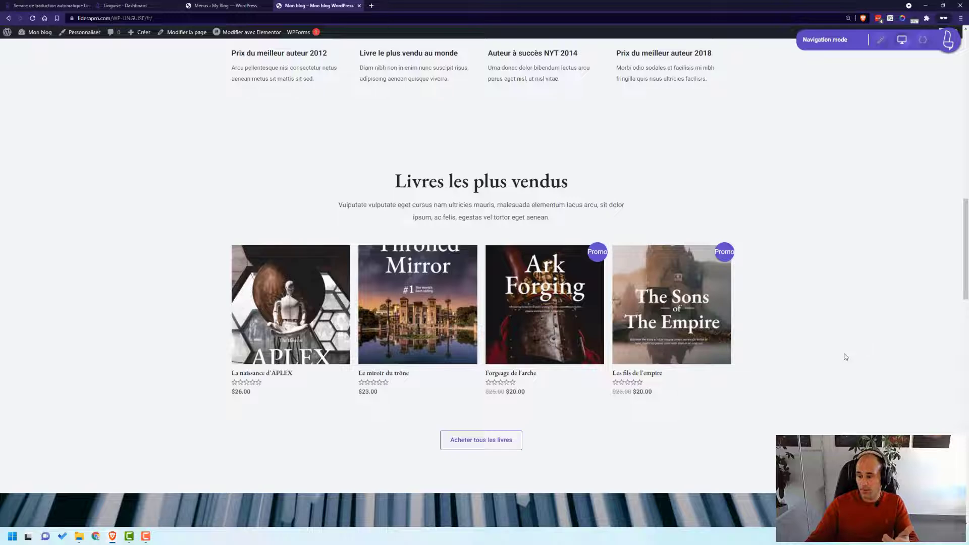
pyautogui.scroll(15, 740, 425)
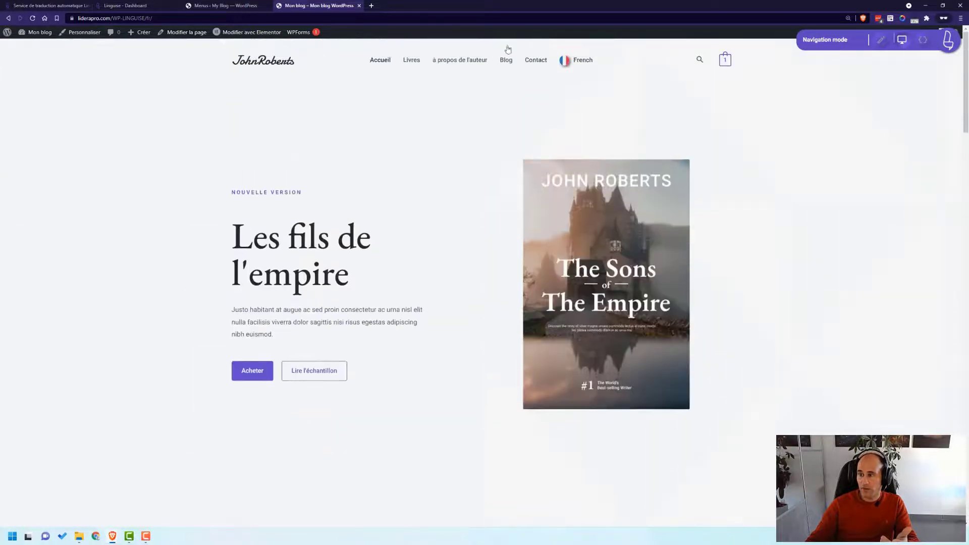
pyautogui.click(409, 63)
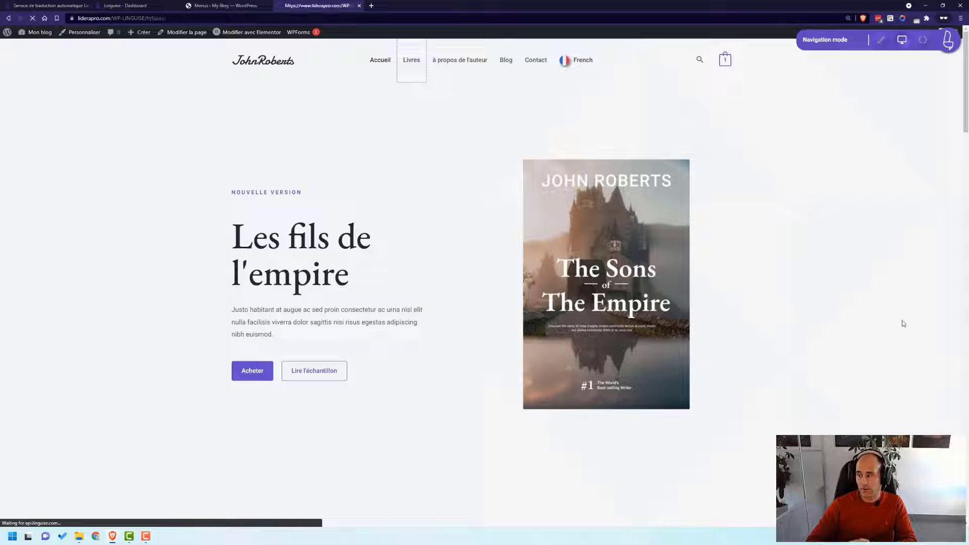
pyautogui.scroll(-6, 903, 325)
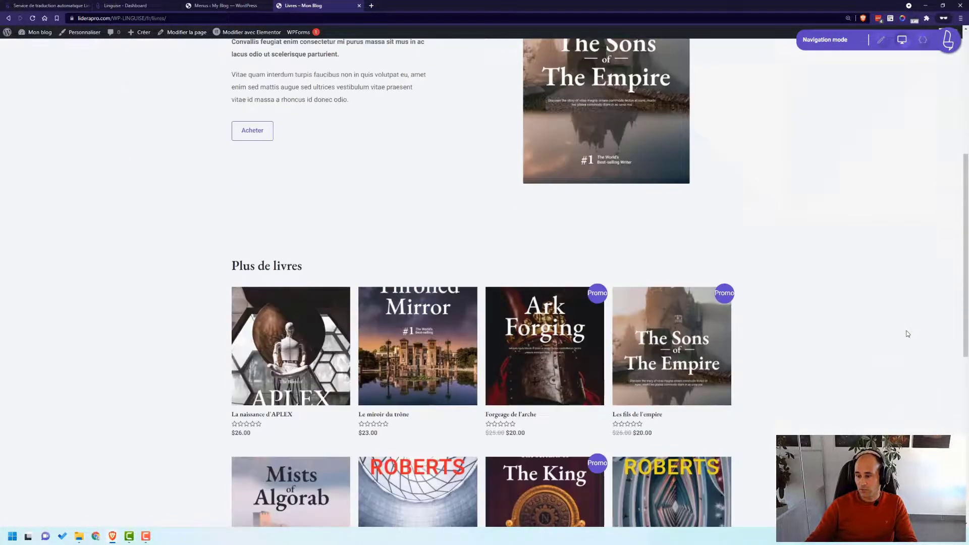
pyautogui.scroll(-6, 908, 331)
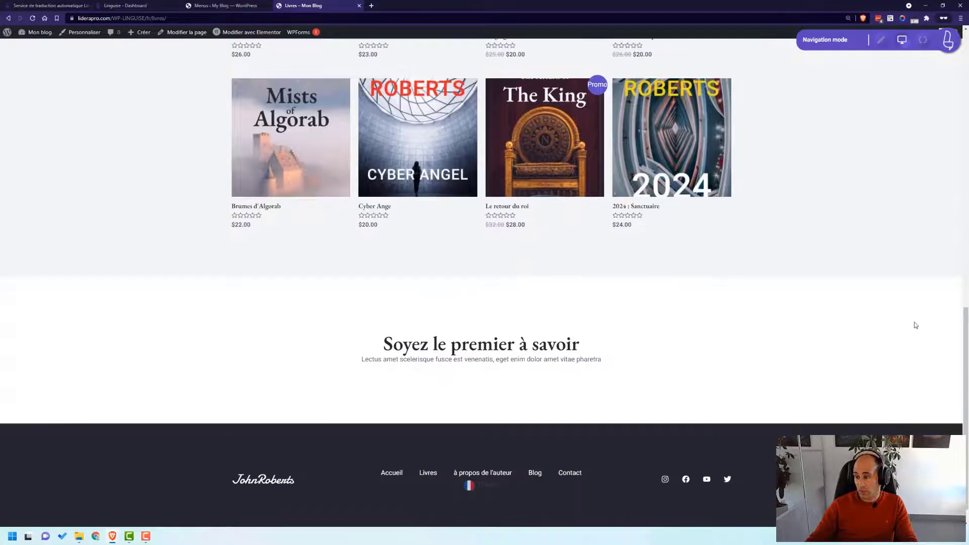
pyautogui.scroll(2, 915, 325)
pyautogui.scroll(2, 915, 325)
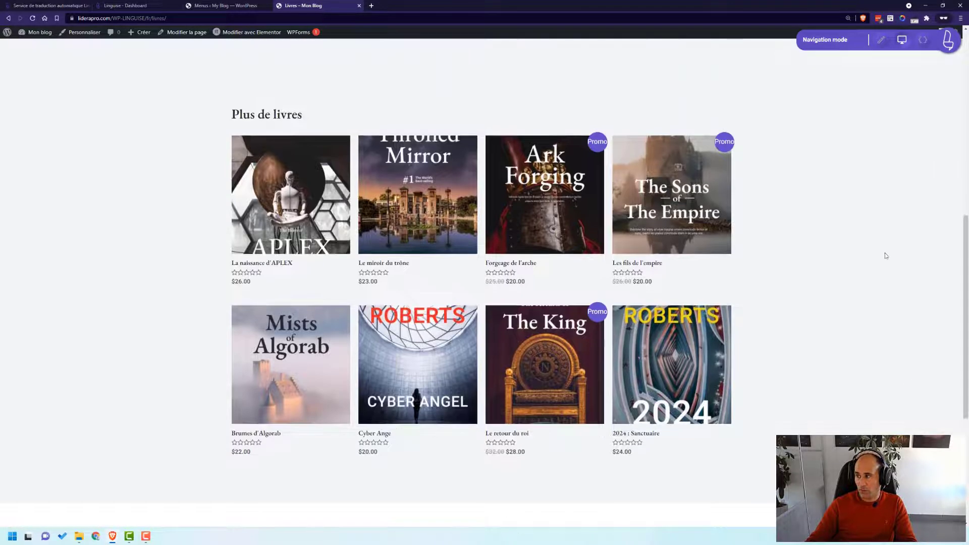
pyautogui.click(295, 195)
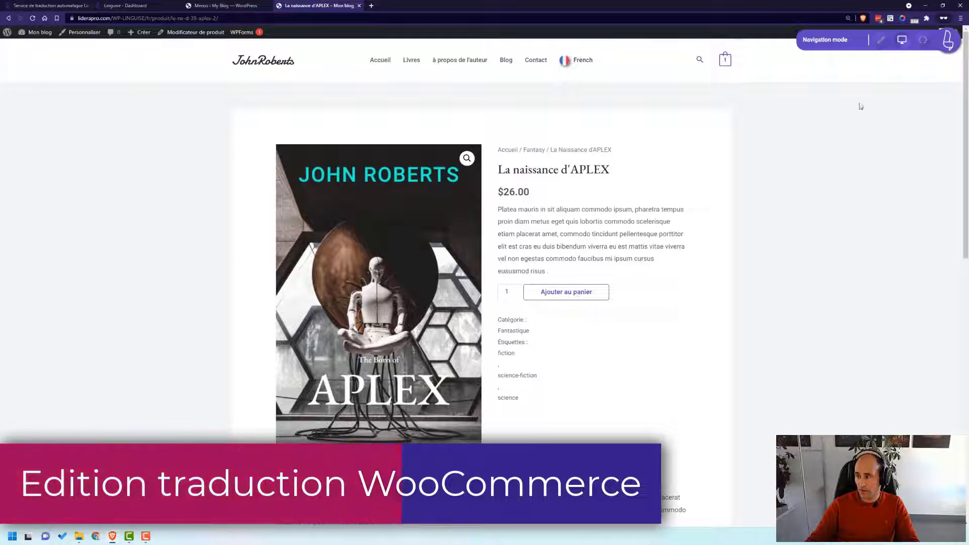
# Switch the product page to edition mode and examine its translatable texts, from the short description to the reviews label and similar products.
pyautogui.click(881, 40)
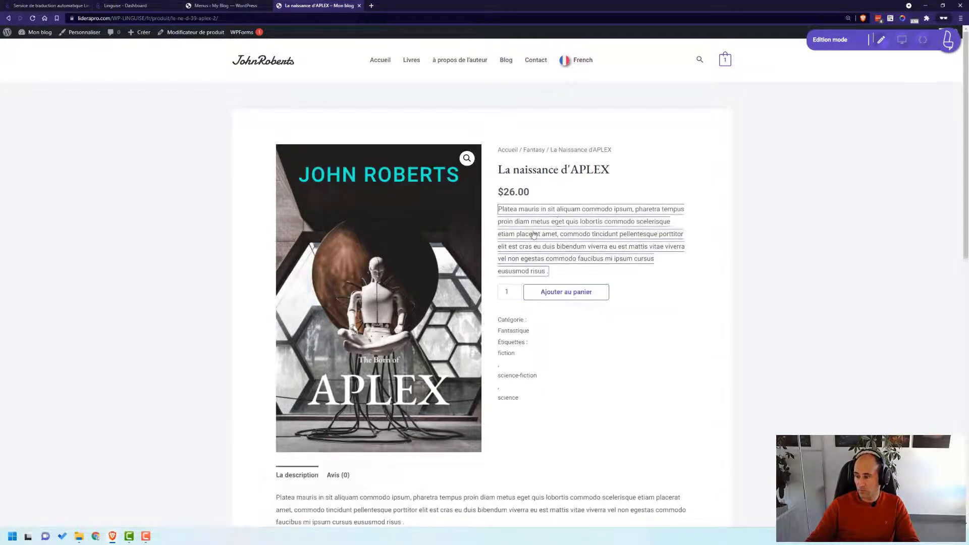
pyautogui.scroll(-1, 777, 288)
pyautogui.scroll(-4, 777, 288)
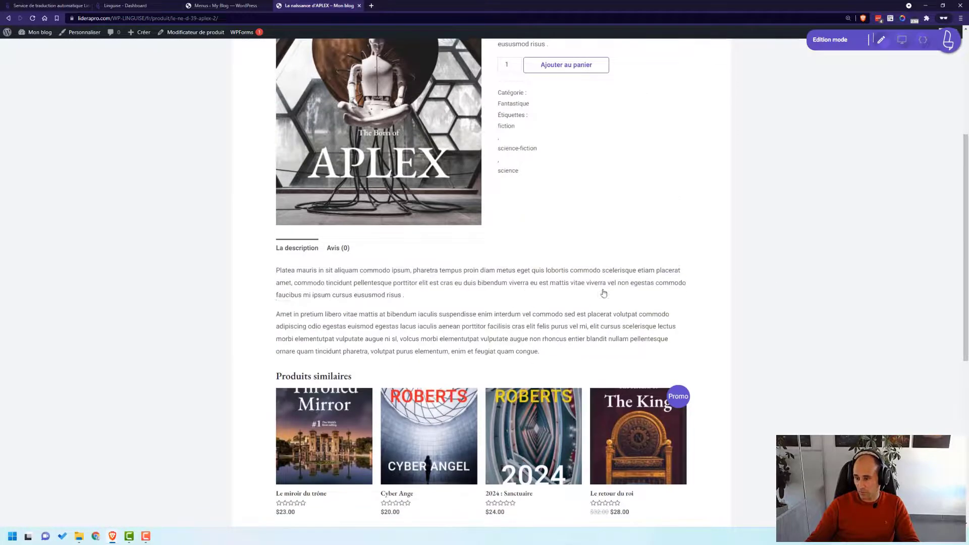
pyautogui.scroll(-3, 604, 290)
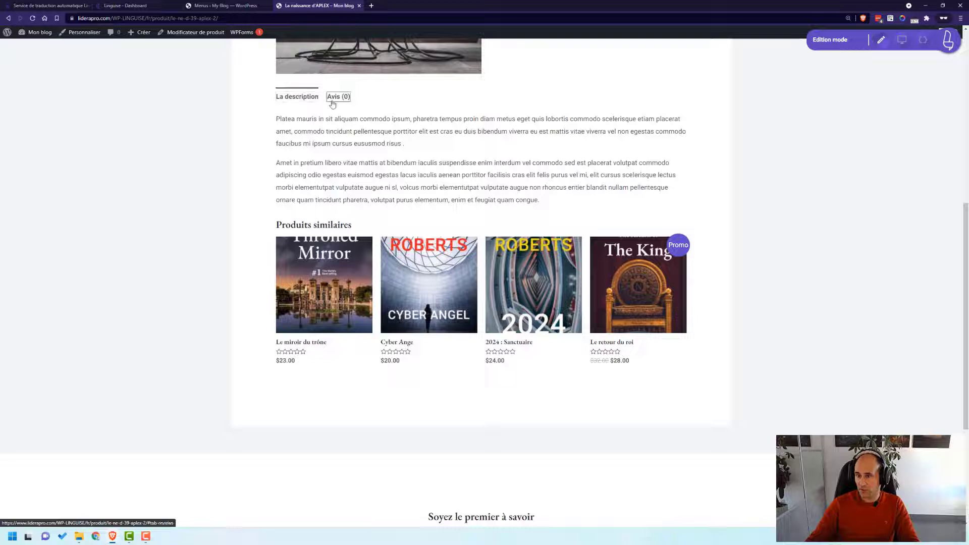
pyautogui.scroll(1, 558, 214)
pyautogui.scroll(3, 558, 215)
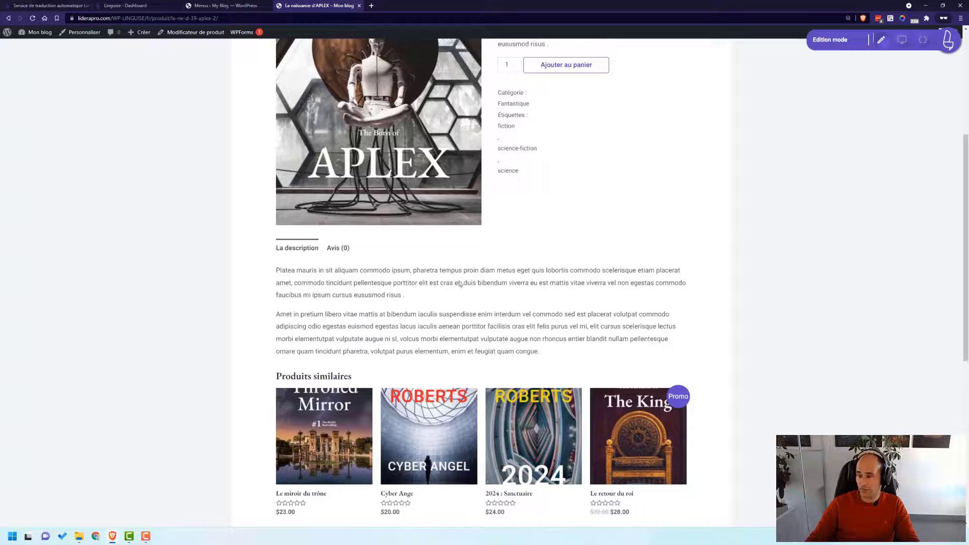
pyautogui.scroll(3, 529, 268)
pyautogui.scroll(2, 632, 244)
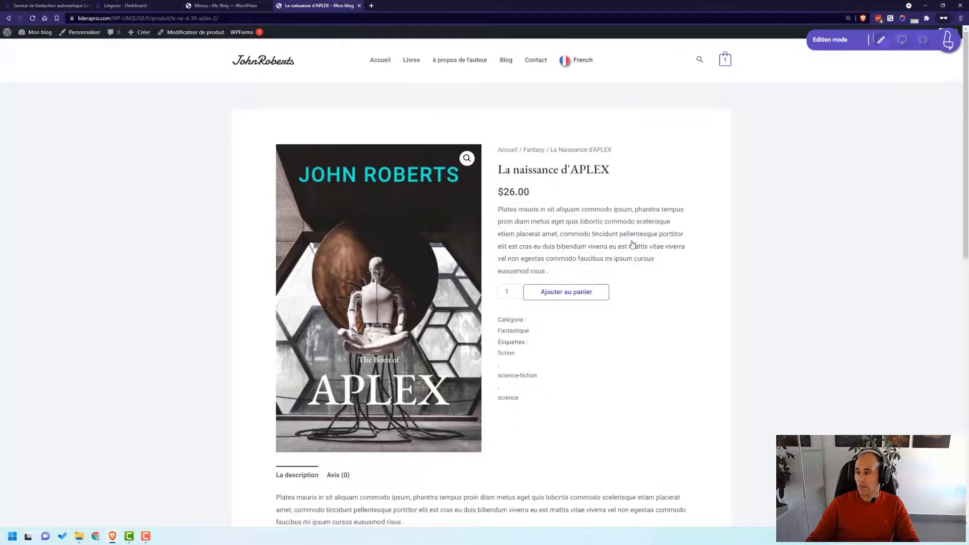
# Switch back to navigation mode, add La naissance d'APLEX to the cart and view the cart.
pyautogui.click(901, 40)
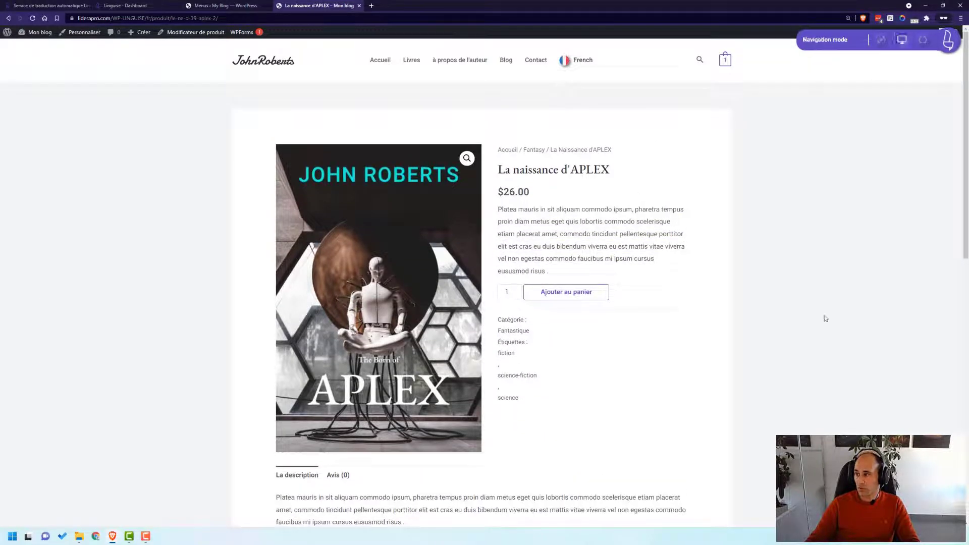
pyautogui.click(581, 296)
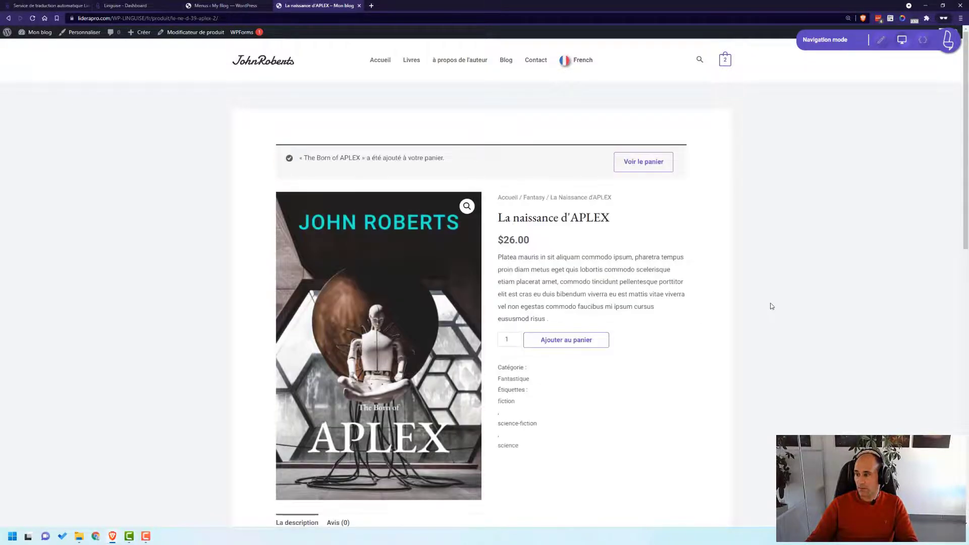
pyautogui.click(653, 163)
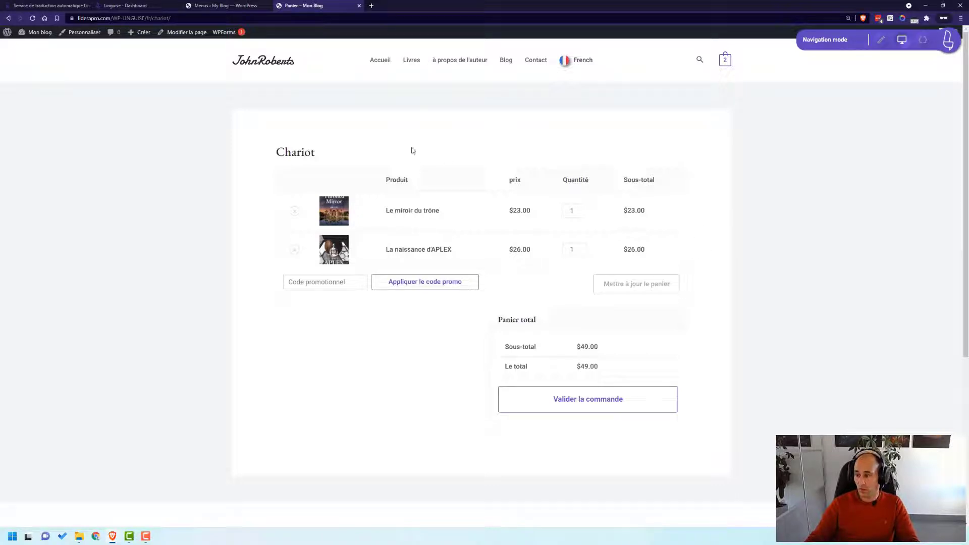
# Turn on edition mode and save "Panier" as the French translation of the cart page's heading.
pyautogui.click(880, 39)
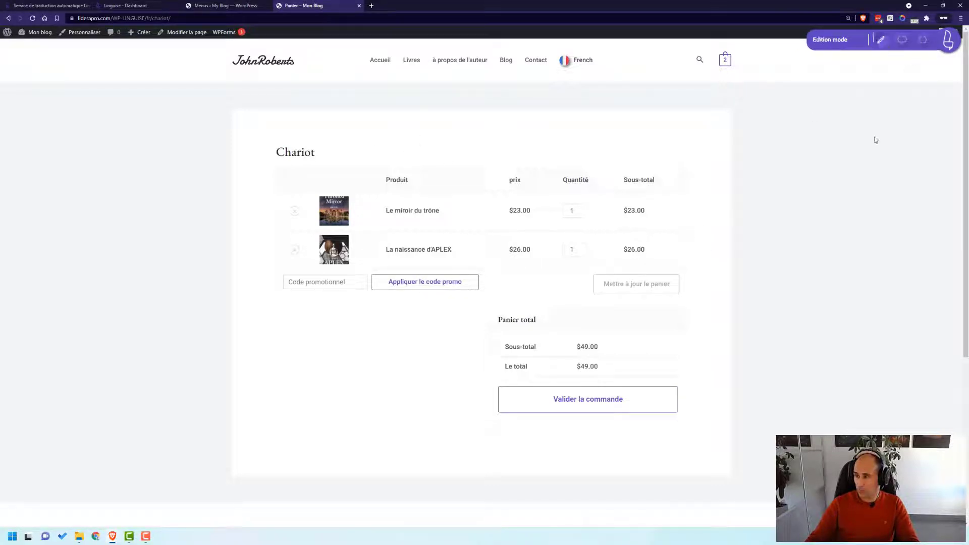
pyautogui.click(292, 154)
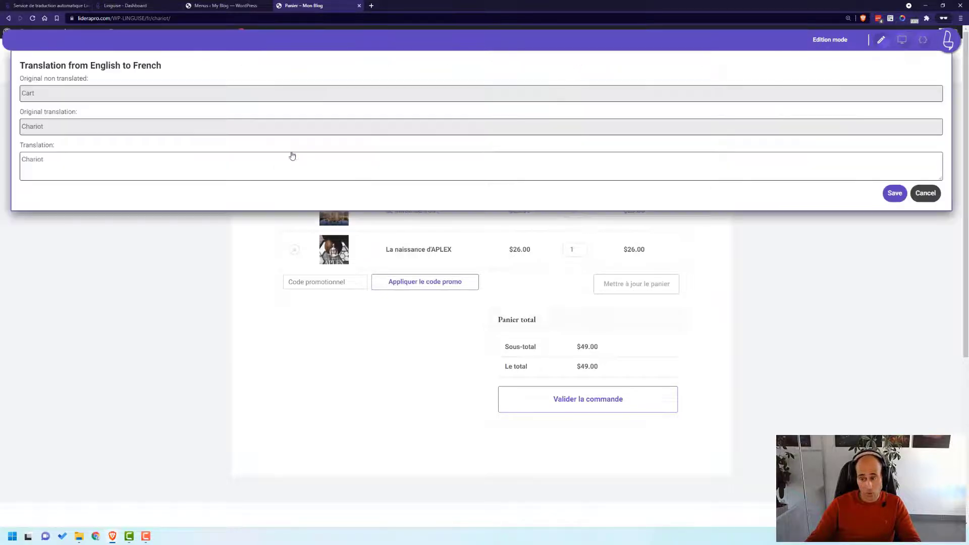
pyautogui.moveTo(129, 159); pyautogui.dragTo(25, 158)
pyautogui.write('Panier')
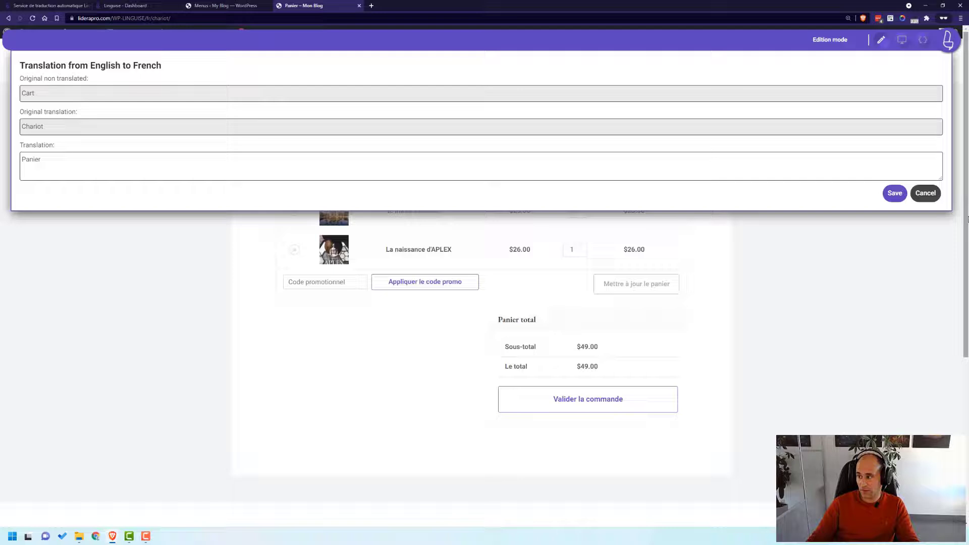
pyautogui.click(895, 194)
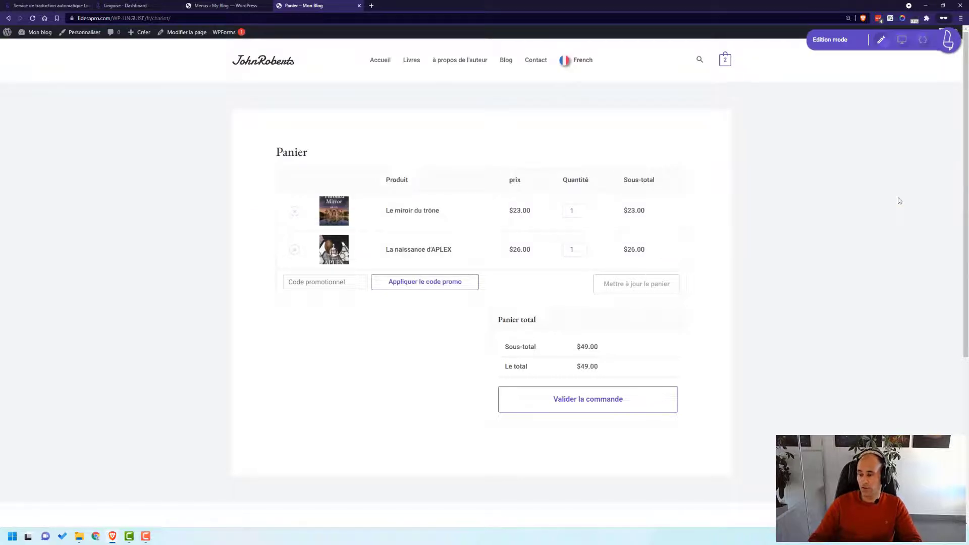